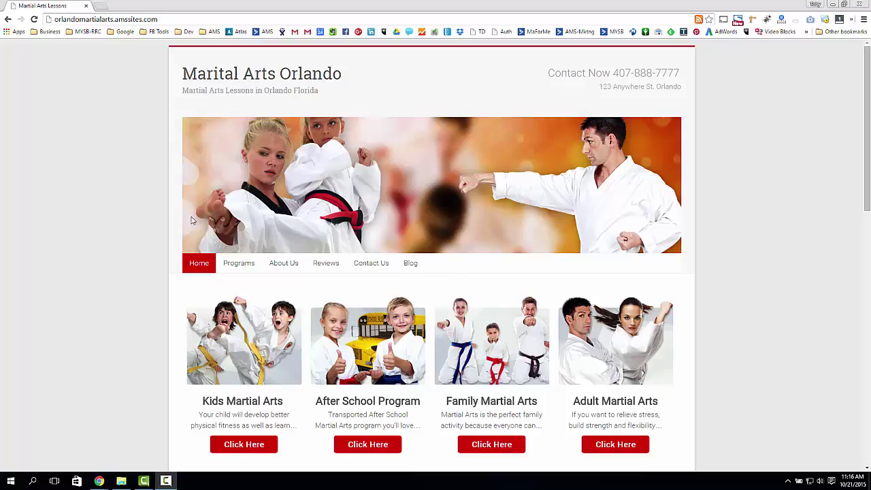
# - Scroll through the home page and highlight parts of the site's web address
pyautogui.press('End')
pyautogui.press('Home')
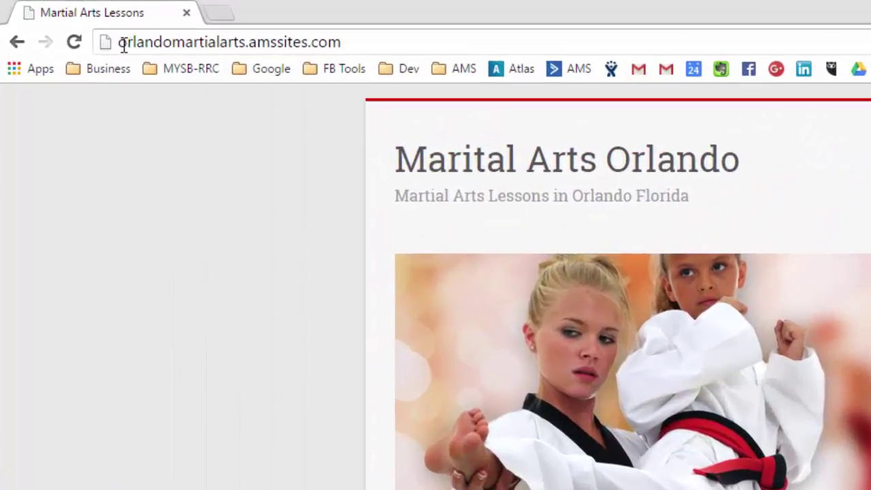
pyautogui.moveTo(55, 20); pyautogui.dragTo(174, 9)
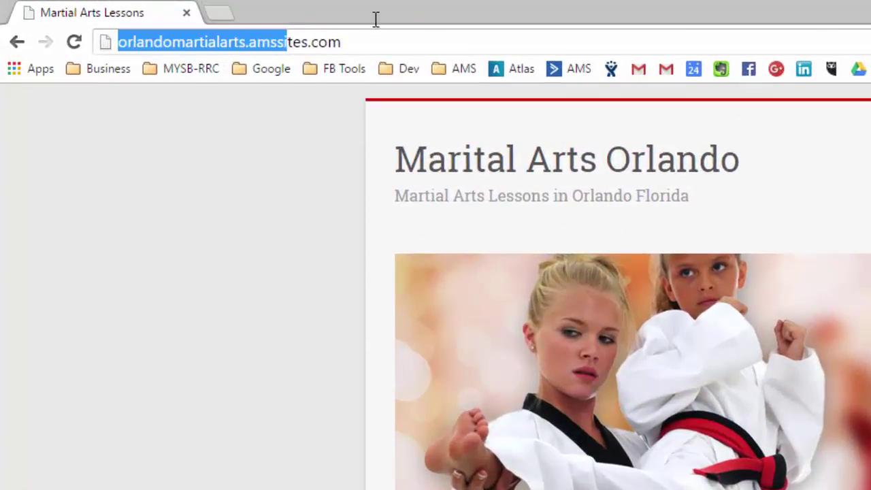
pyautogui.moveTo(376, 19); pyautogui.dragTo(327, 264)
pyautogui.click(278, 253)
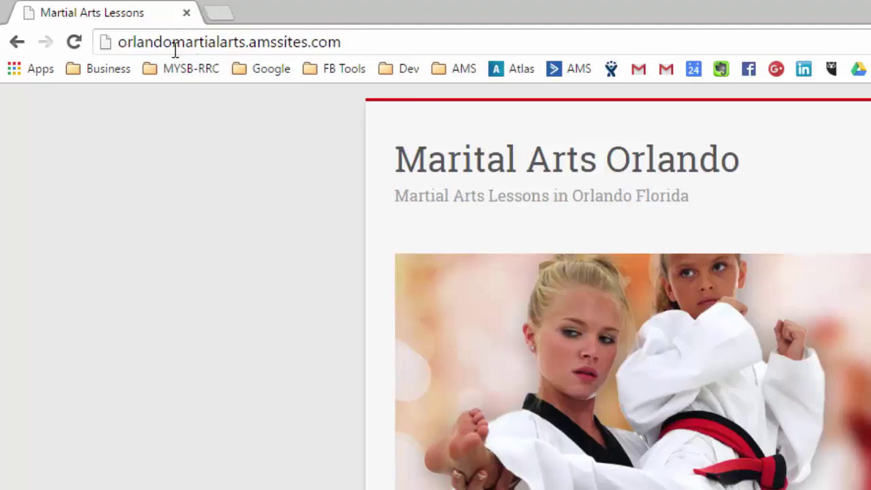
pyautogui.moveTo(120, 41); pyautogui.dragTo(247, 37)
pyautogui.click(263, 41)
pyautogui.moveTo(119, 41); pyautogui.dragTo(352, 41)
pyautogui.click(356, 43)
pyautogui.moveTo(282, 37); pyautogui.dragTo(77, 54)
pyautogui.click(227, 181)
# - Append /access to the site address to load the login page
pyautogui.moveTo(345, 41); pyautogui.dragTo(109, 63)
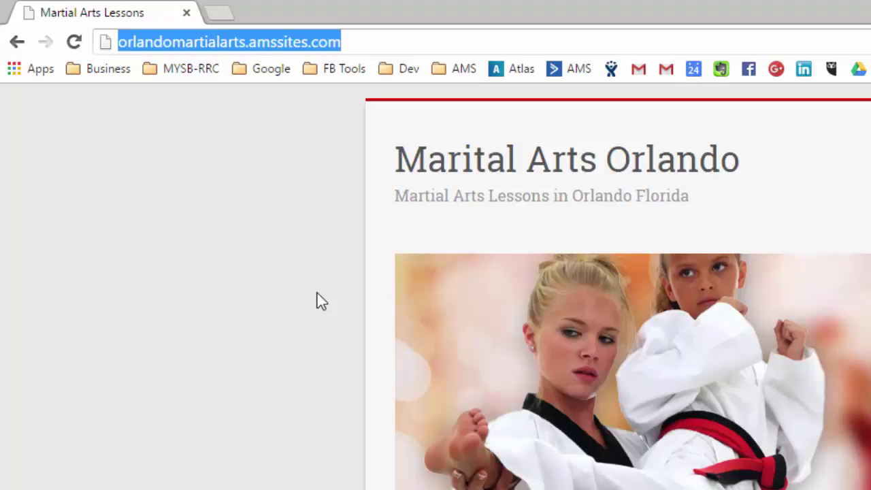
pyautogui.click(270, 260)
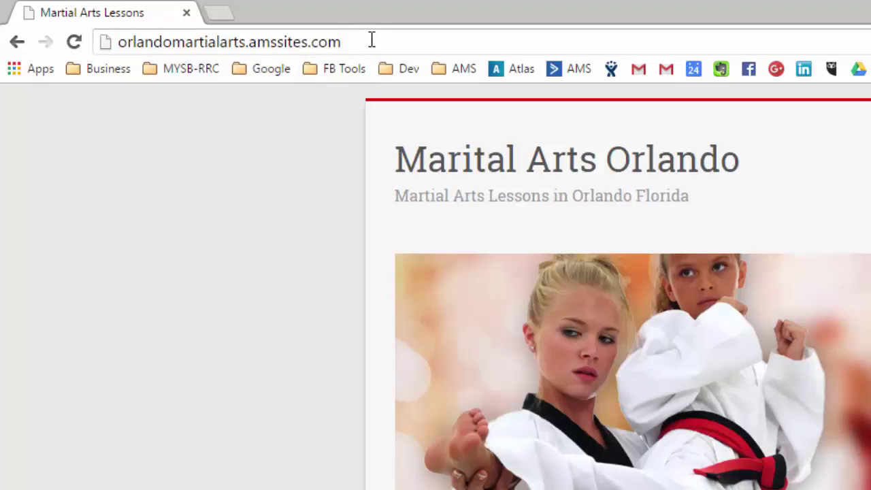
pyautogui.moveTo(369, 40); pyautogui.dragTo(108, 41)
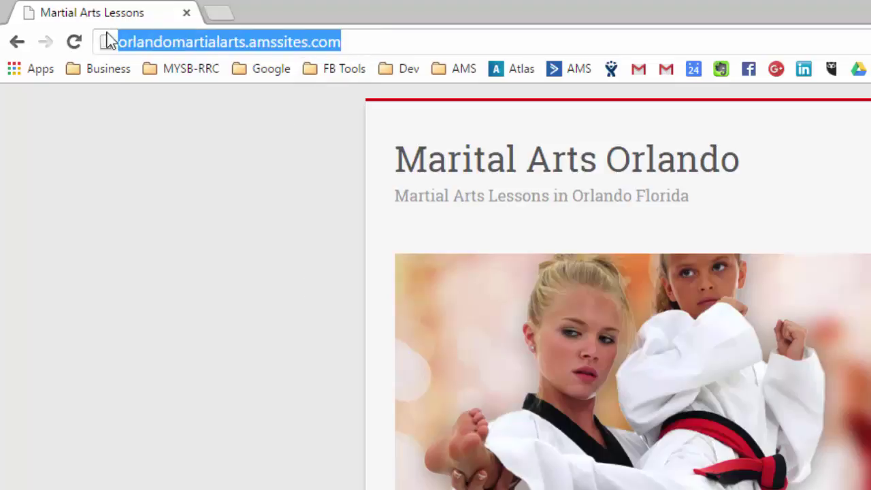
pyautogui.click(259, 317)
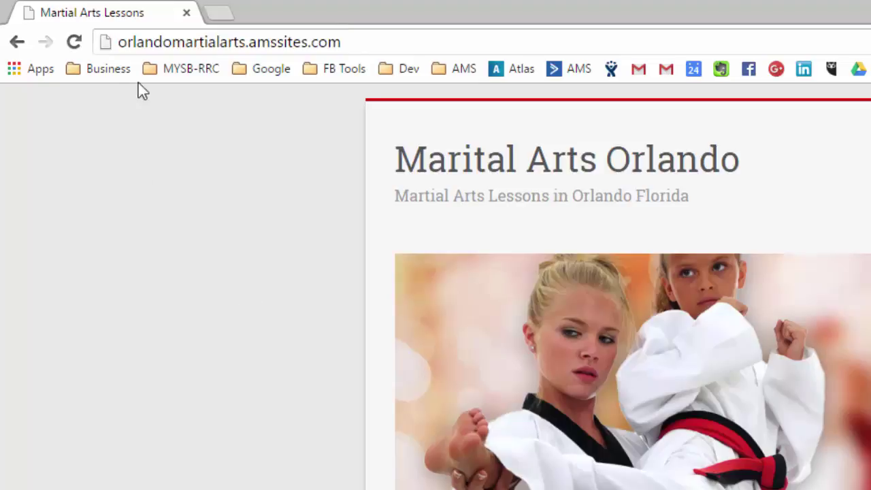
pyautogui.moveTo(119, 40); pyautogui.dragTo(350, 178)
pyautogui.click(243, 281)
pyautogui.doubleClick(406, 45)
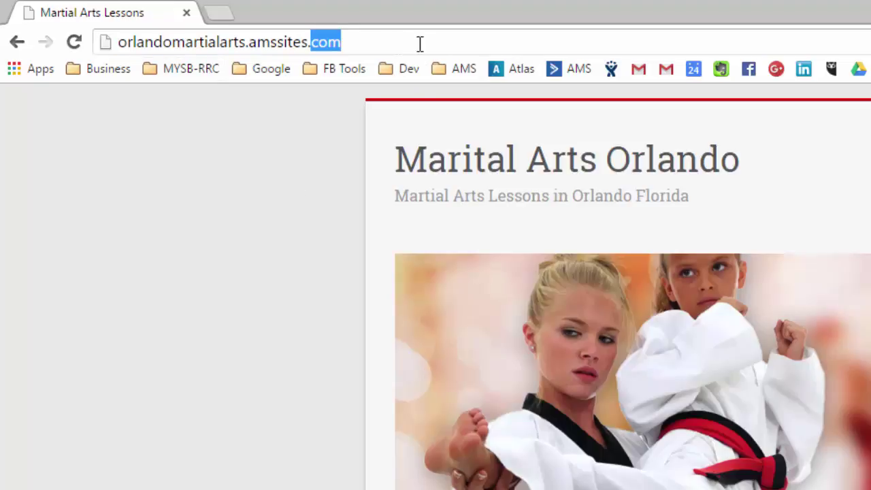
pyautogui.click(347, 47)
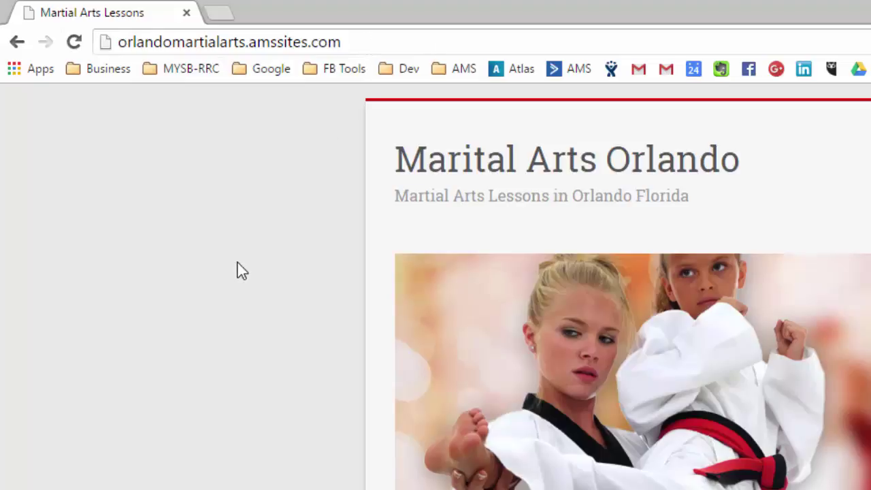
pyautogui.write('/access')
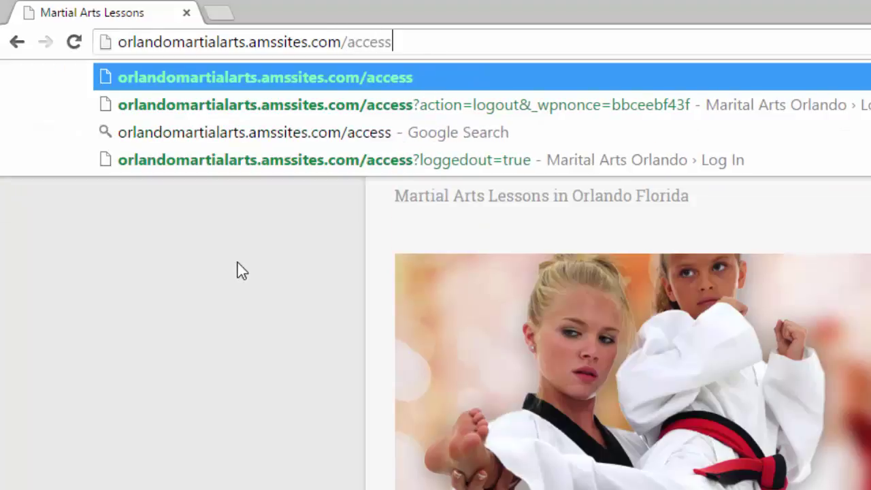
pyautogui.press('Return')
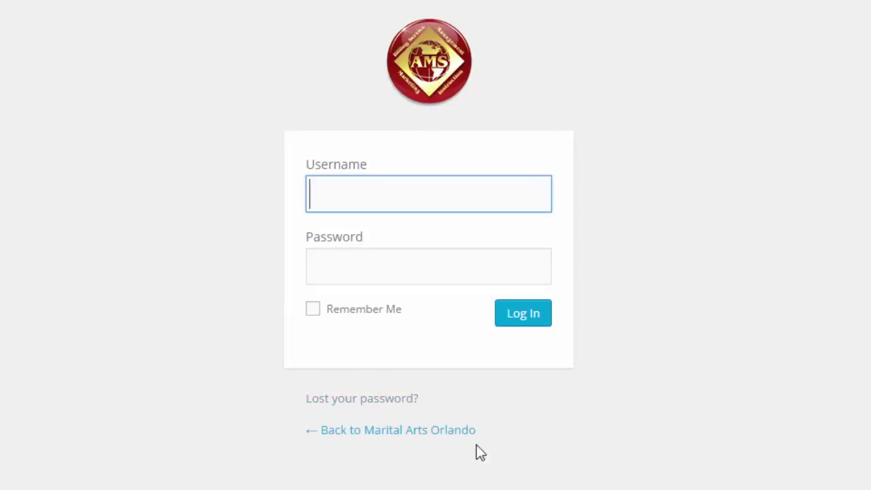
# - Log in with the saved administrator credentials, with Remember Me ticked
pyautogui.click(339, 187)
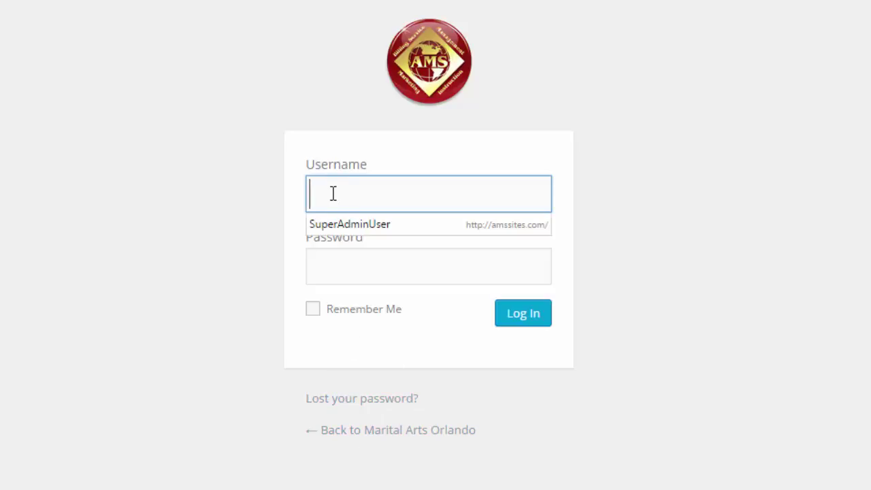
pyautogui.click(340, 226)
pyautogui.click(334, 291)
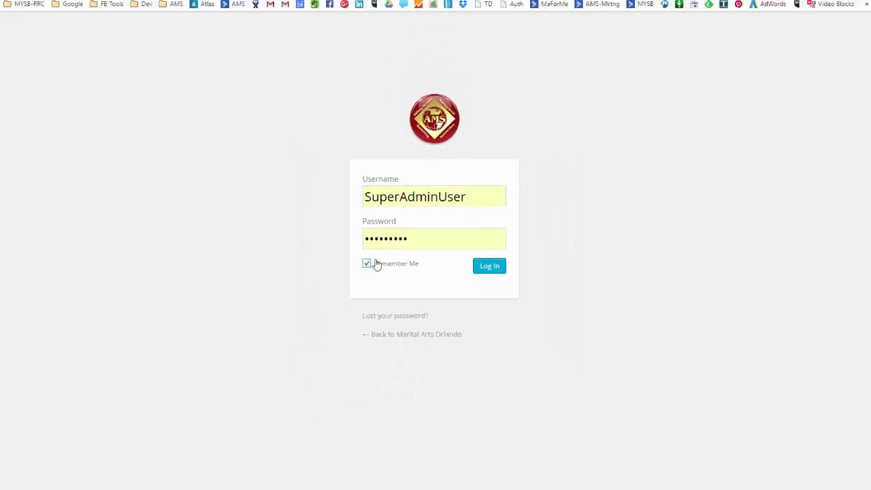
pyautogui.click(505, 298)
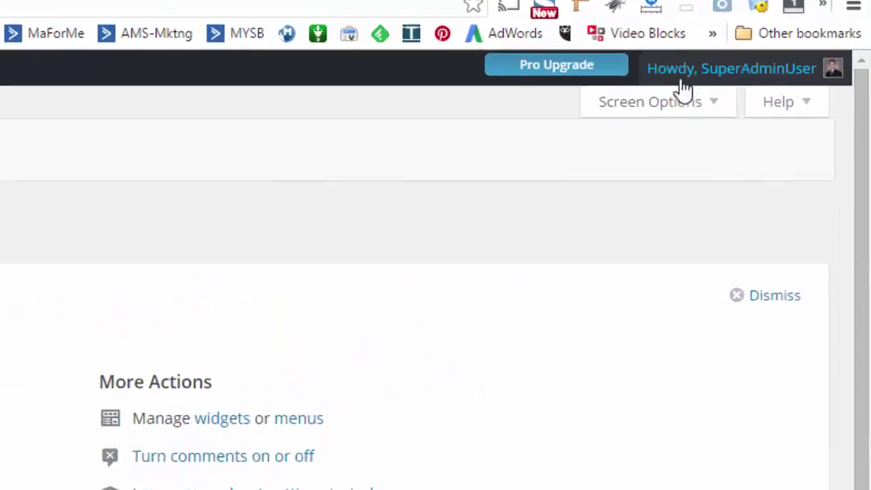
# - Reveal the account dropdown under 'Howdy' in the top-right admin bar
pyautogui.moveTo(793, 47)
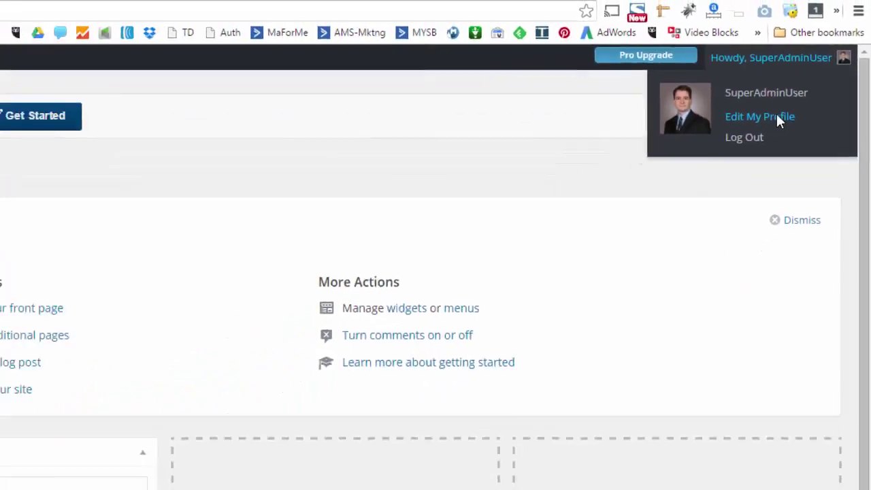
# - Open Edit My Profile and point out the Username field
pyautogui.click(777, 117)
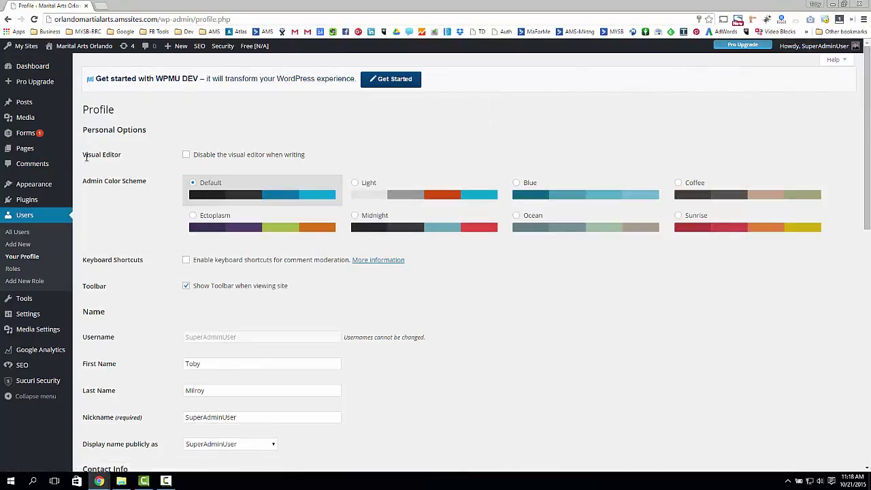
pyautogui.scroll(-1, 138, 272)
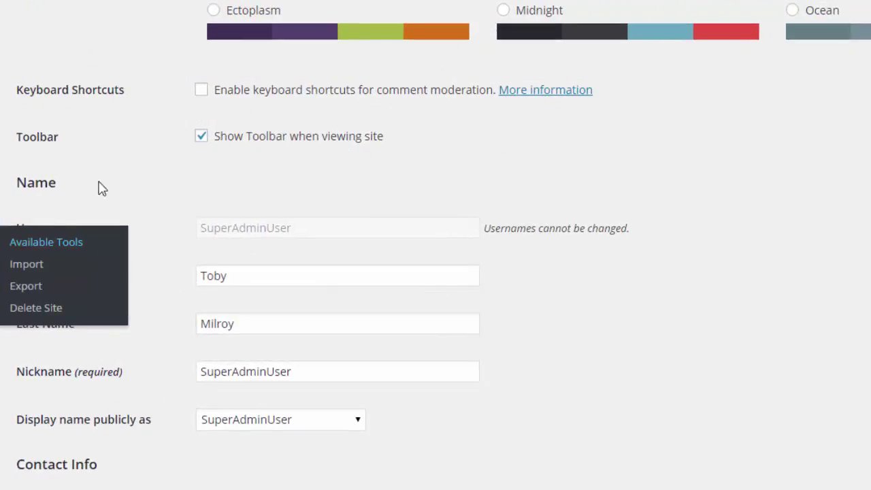
pyautogui.doubleClick(39, 227)
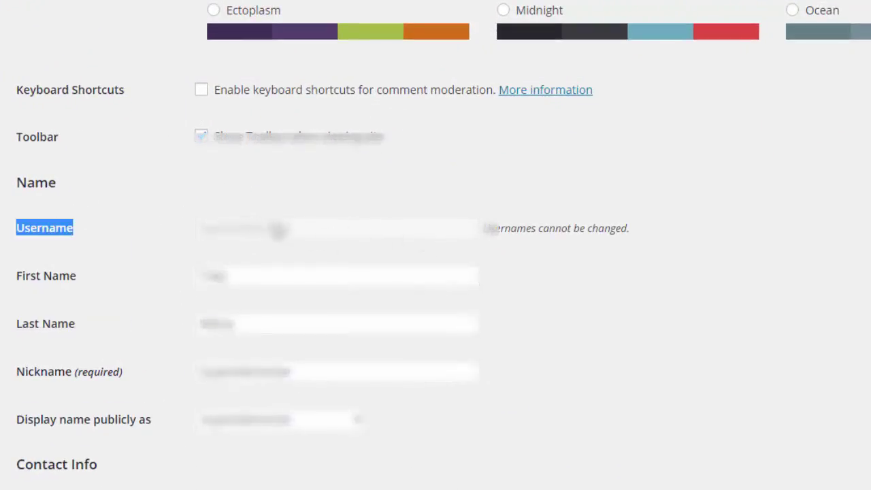
pyautogui.click(211, 201)
# - Scroll down to Account Management, pointing out the e-mail and New Password fields
pyautogui.scroll(-2, 213, 205)
pyautogui.moveTo(358, 350); pyautogui.dragTo(111, 365)
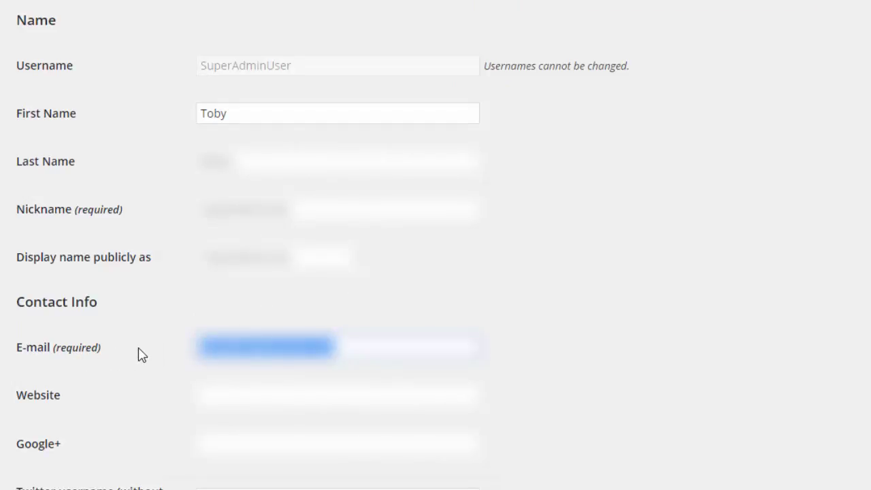
pyautogui.scroll(-2, 139, 343)
pyautogui.click(113, 226)
pyautogui.scroll(-4, 117, 238)
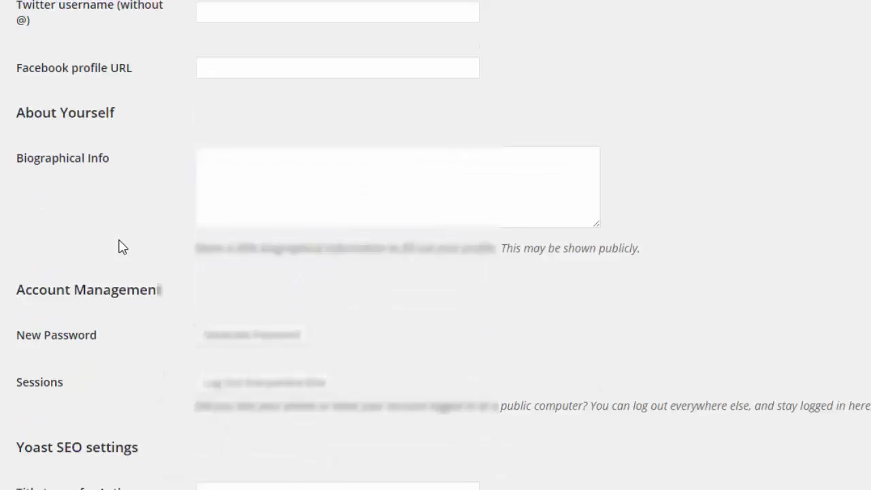
pyautogui.scroll(-3, 121, 247)
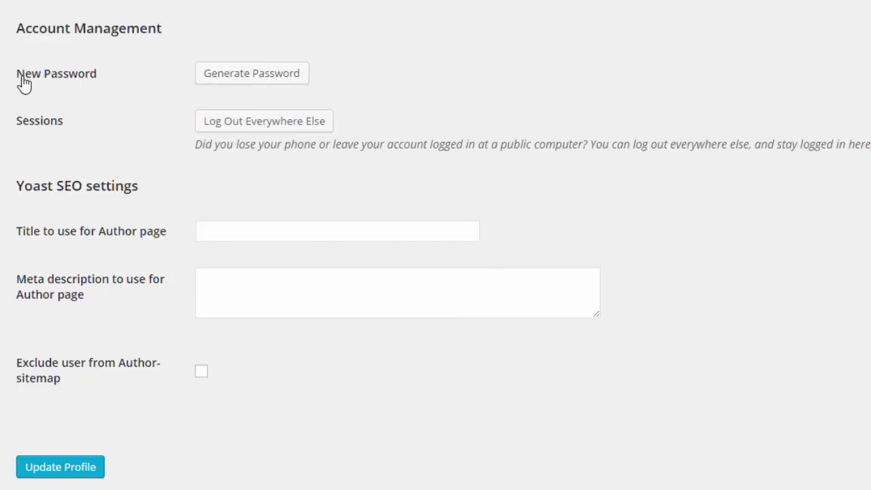
pyautogui.moveTo(24, 83); pyautogui.dragTo(143, 97)
pyautogui.click(98, 85)
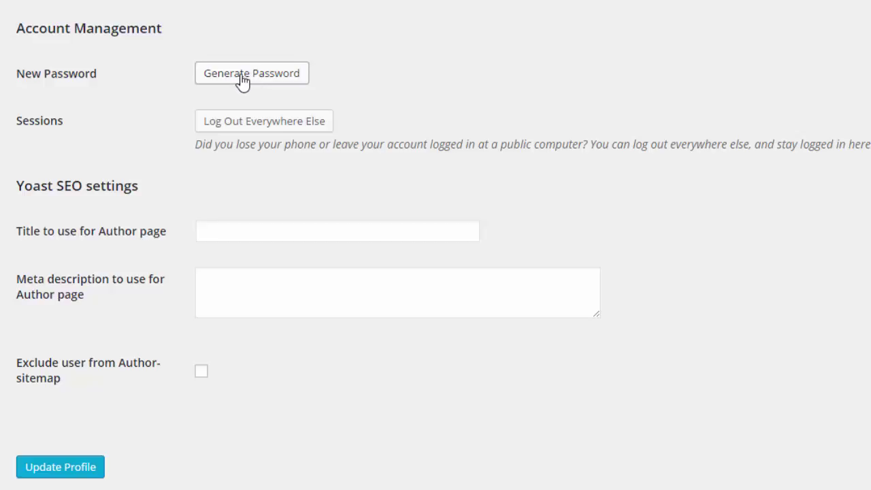
# - Generate a password, then overwrite it with a simple custom password
pyautogui.click(242, 80)
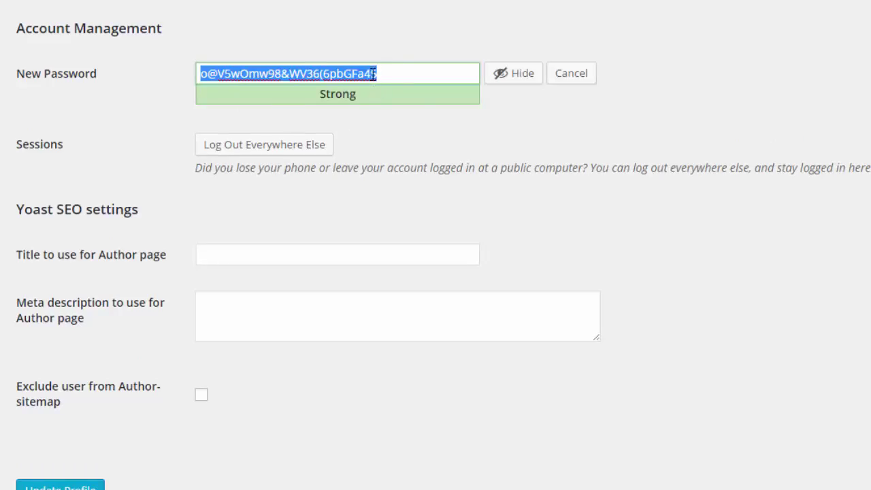
pyautogui.moveTo(401, 69); pyautogui.dragTo(6, 82)
pyautogui.click(411, 58)
pyautogui.moveTo(397, 75); pyautogui.dragTo(79, 83)
pyautogui.write('MyPassword')
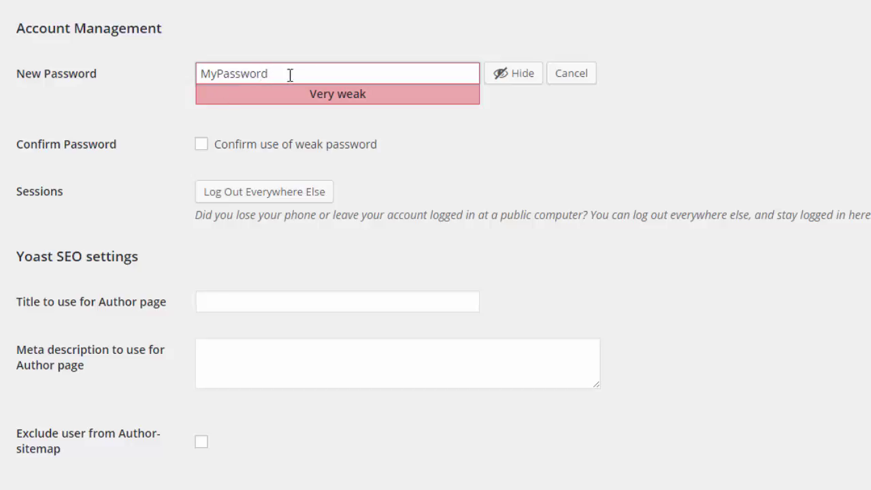
pyautogui.moveTo(200, 74); pyautogui.dragTo(328, 76)
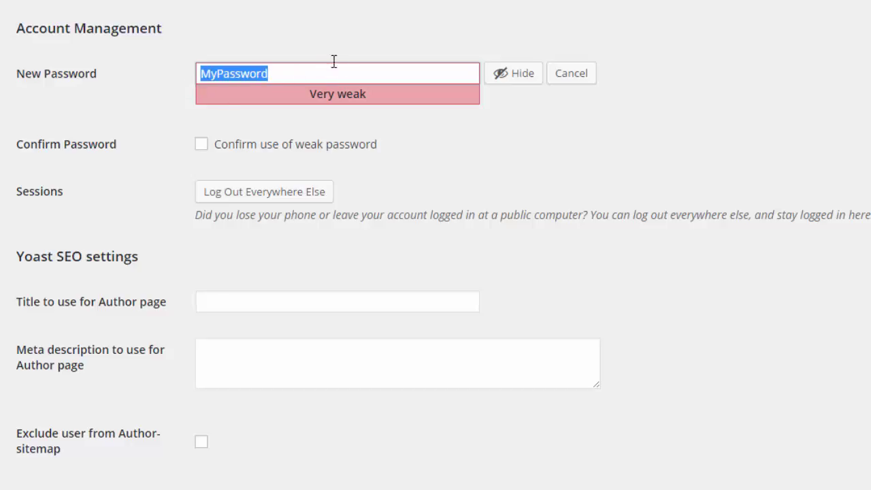
pyautogui.click(293, 73)
# - Replace it with a stronger Medium-strength password, then delete the selected password text
pyautogui.scroll(-1, 95, 412)
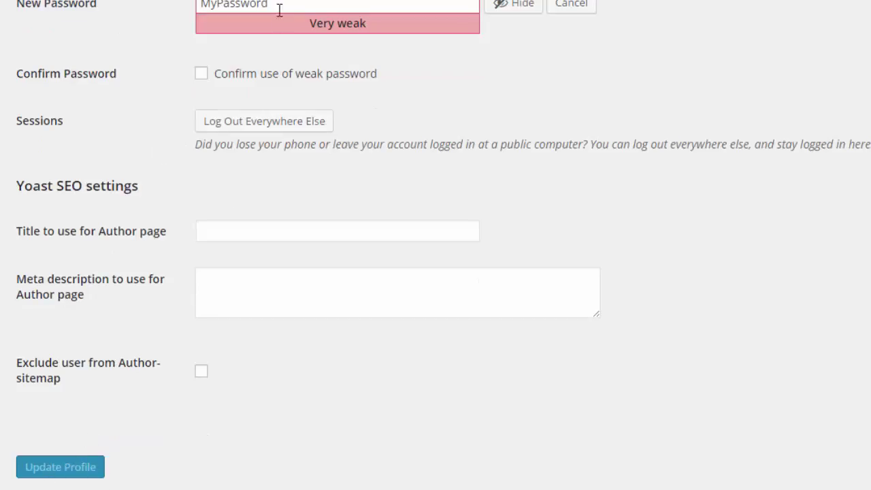
pyautogui.moveTo(268, 5); pyautogui.dragTo(136, 6)
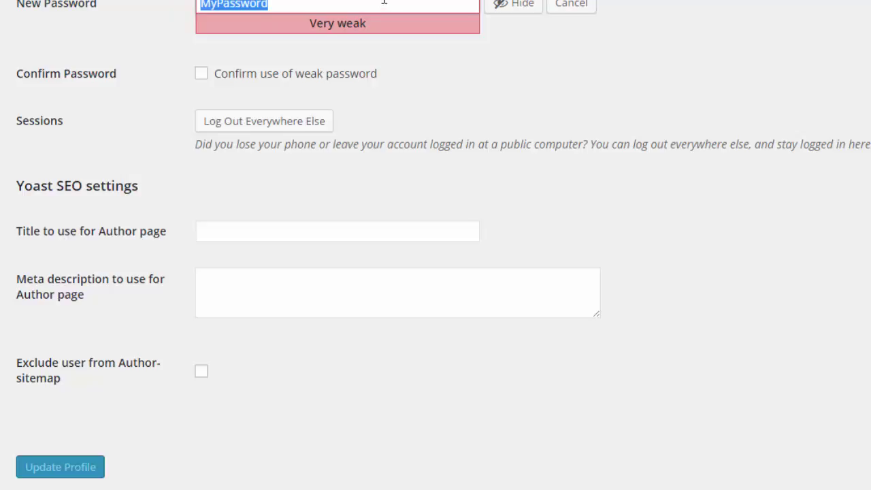
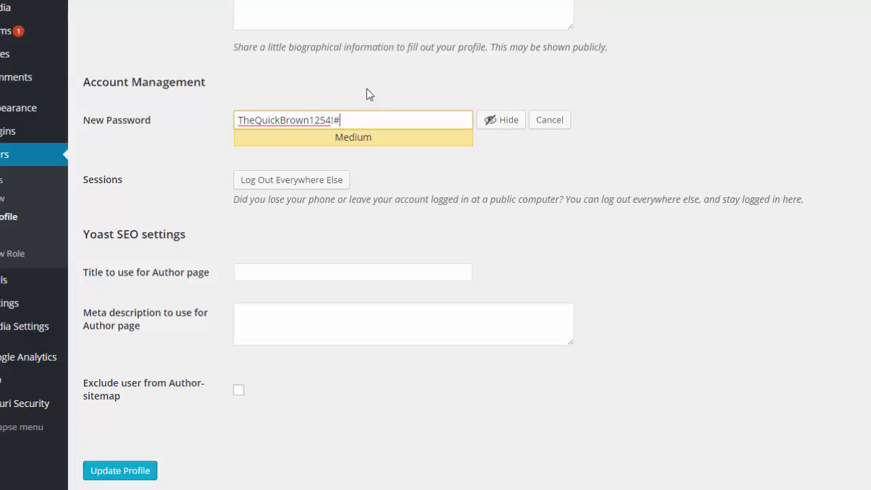
pyautogui.click(123, 477)
pyautogui.moveTo(344, 120); pyautogui.dragTo(167, 149)
pyautogui.click(169, 182)
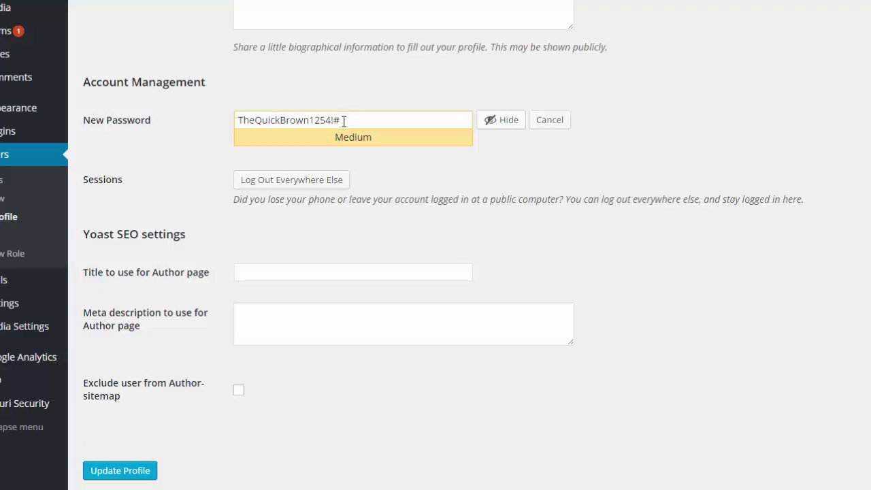
pyautogui.moveTo(345, 119); pyautogui.dragTo(173, 127)
pyautogui.press('BackSpace')
# - Under Admin Color Scheme, select Blue, then Ectoplasm, then Midnight
pyautogui.scroll(10, 278, 244)
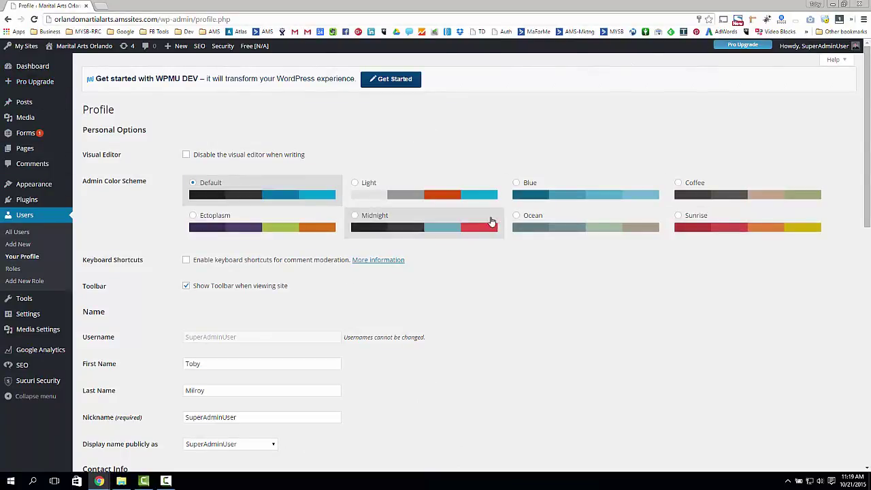
pyautogui.click(517, 184)
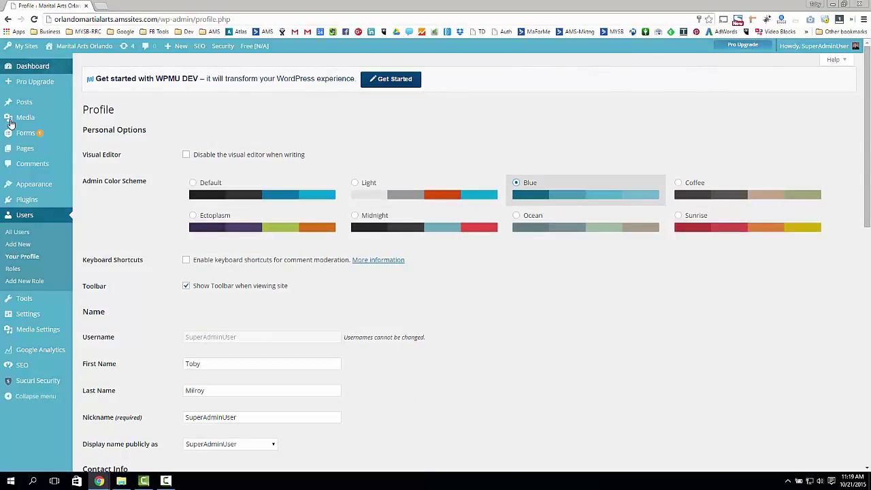
pyautogui.click(192, 217)
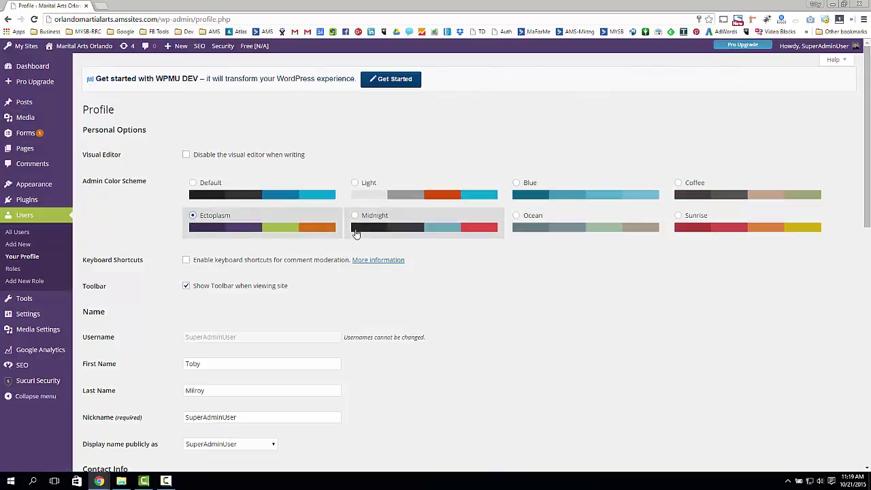
pyautogui.click(355, 218)
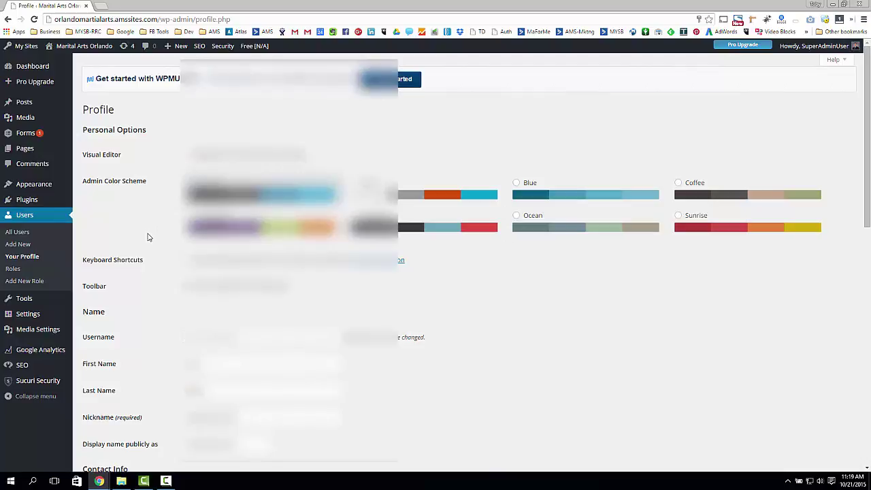
pyautogui.scroll(-2, 148, 237)
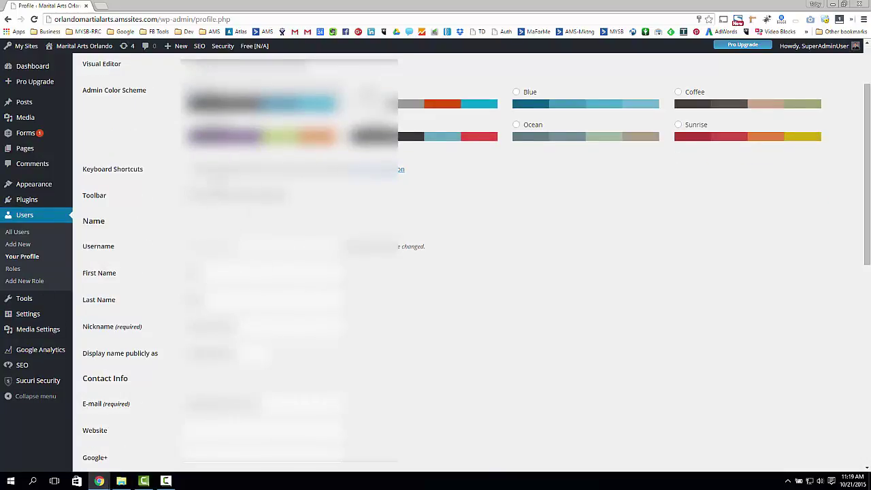
pyautogui.scroll(-6, 148, 235)
pyautogui.scroll(5, 147, 236)
pyautogui.scroll(-1, 145, 237)
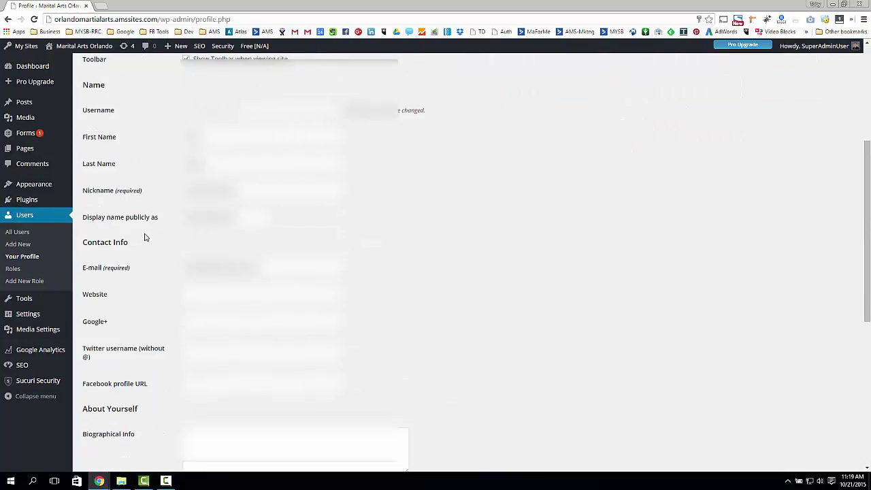
pyautogui.scroll(-2, 164, 206)
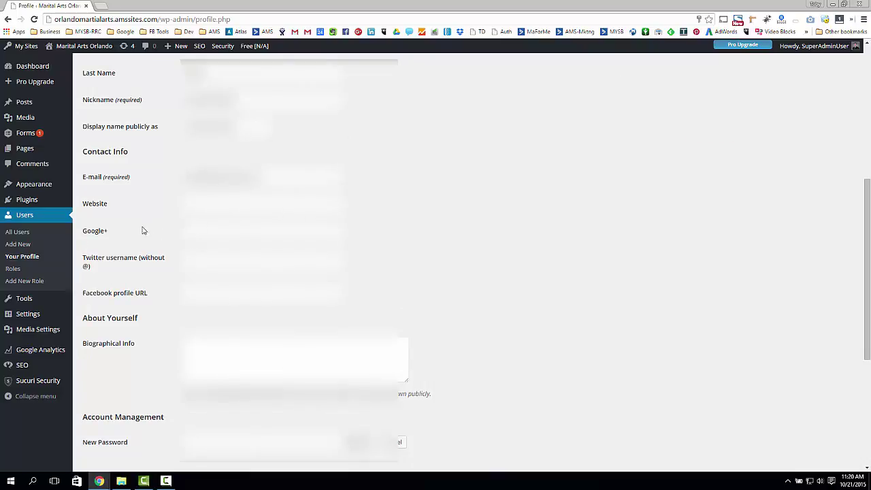
pyautogui.moveTo(82, 231); pyautogui.dragTo(140, 233)
pyautogui.moveTo(84, 259); pyautogui.dragTo(136, 260)
pyautogui.moveTo(85, 294); pyautogui.dragTo(148, 294)
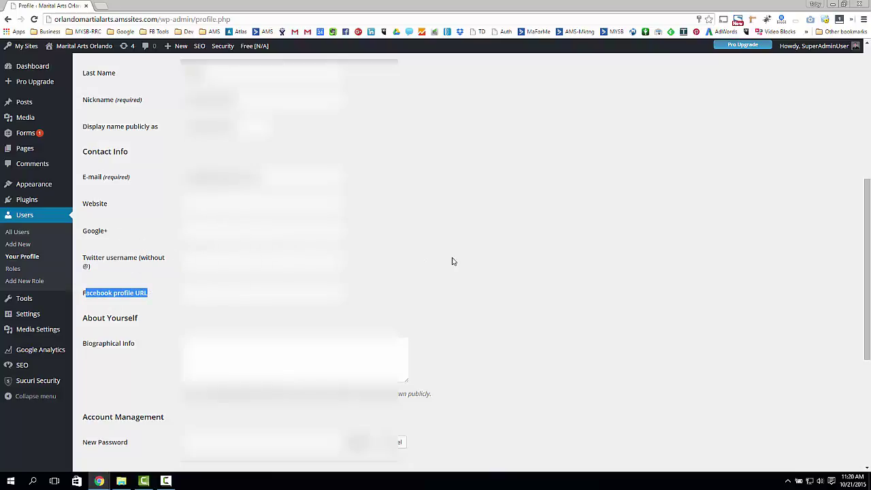
pyautogui.scroll(-2, 453, 261)
pyautogui.click(112, 267)
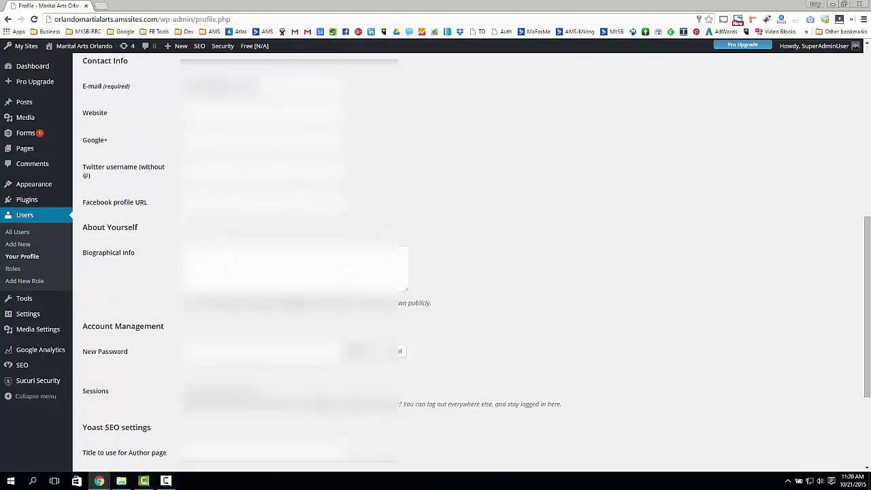